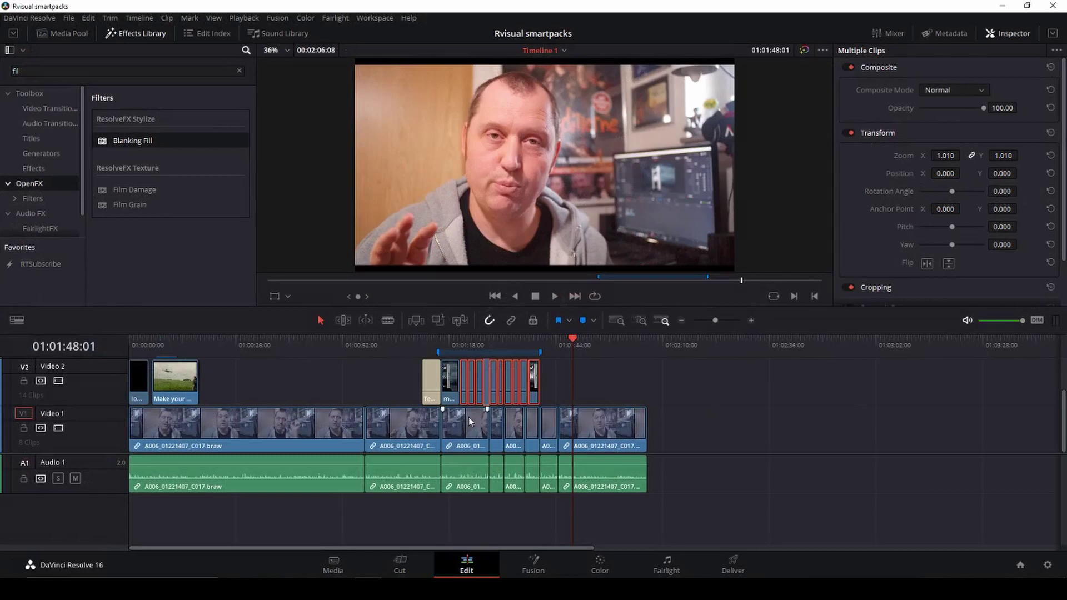
Import project.drp from the ALL smartpacks folder and open the new project named 'project'.
{"action": "key", "text": "shift+1"}
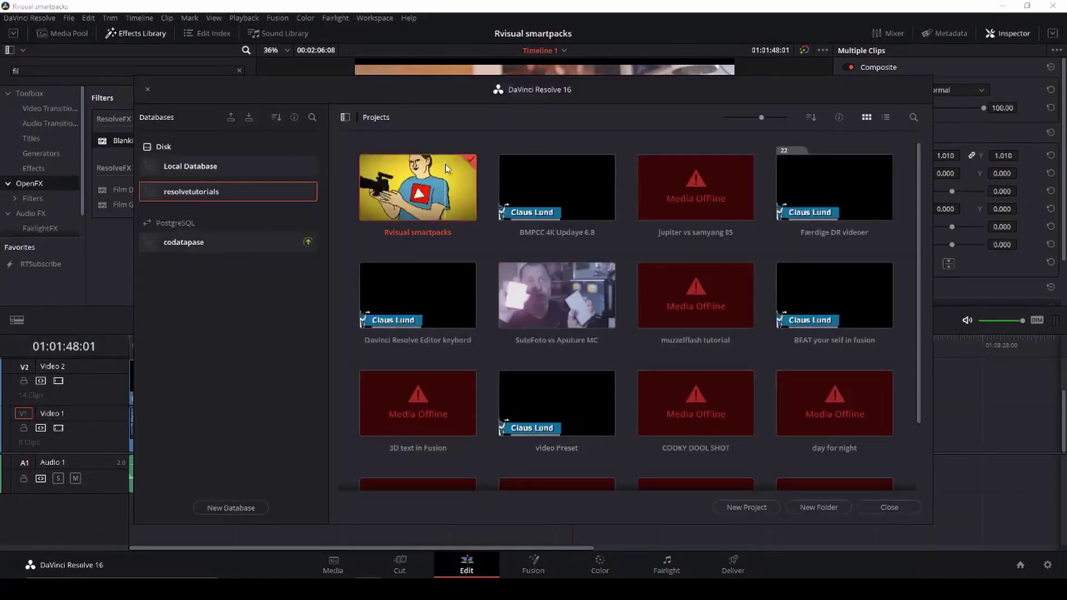
{"action": "right_click", "coordinate": [486, 220]}
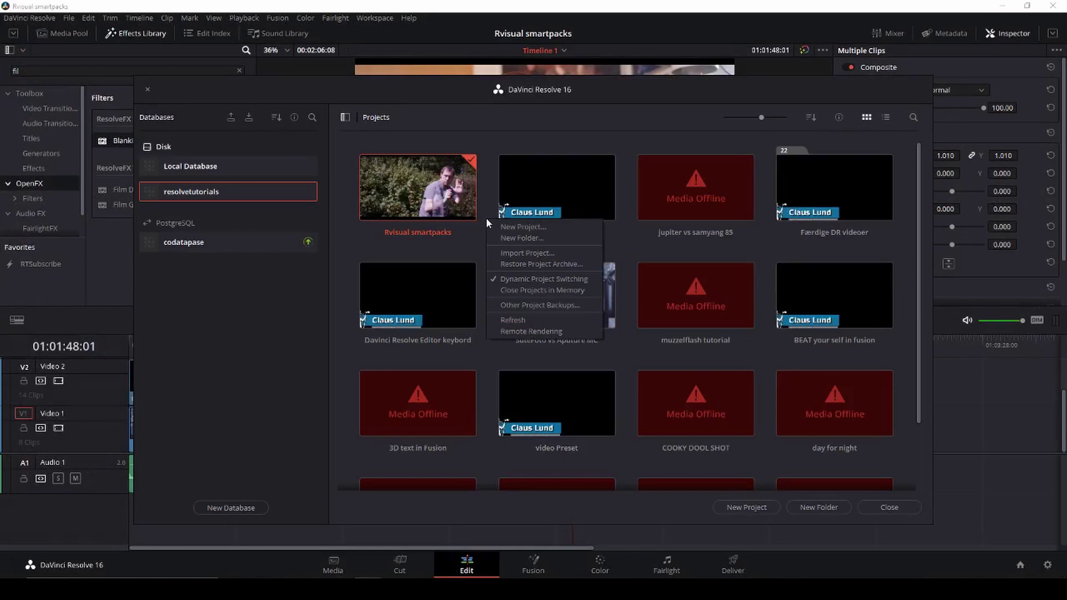
{"action": "left_click", "coordinate": [526, 253]}
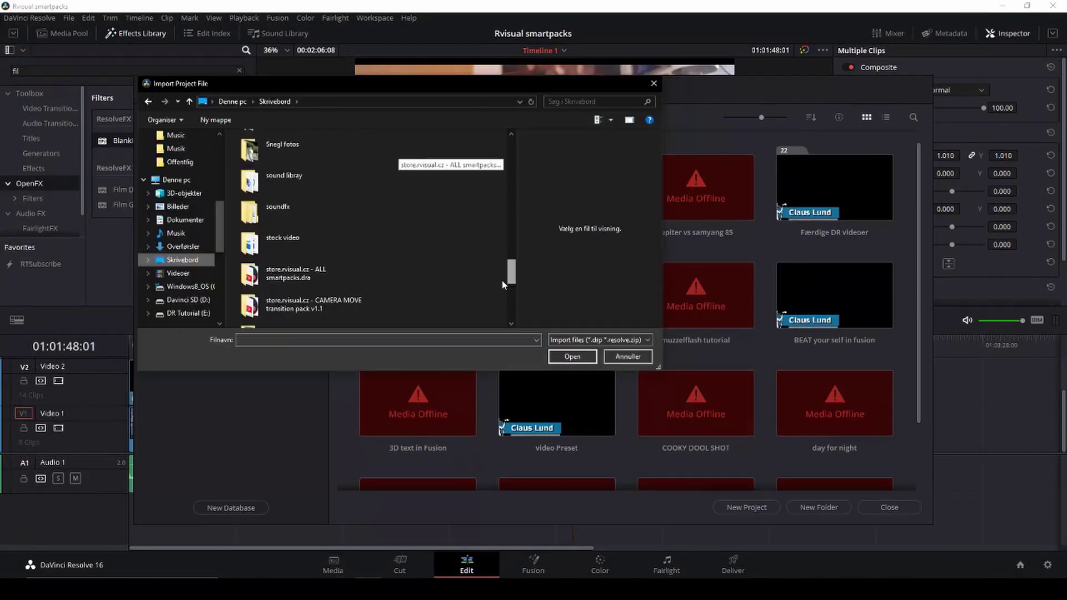
{"action": "double_click", "coordinate": [311, 274]}
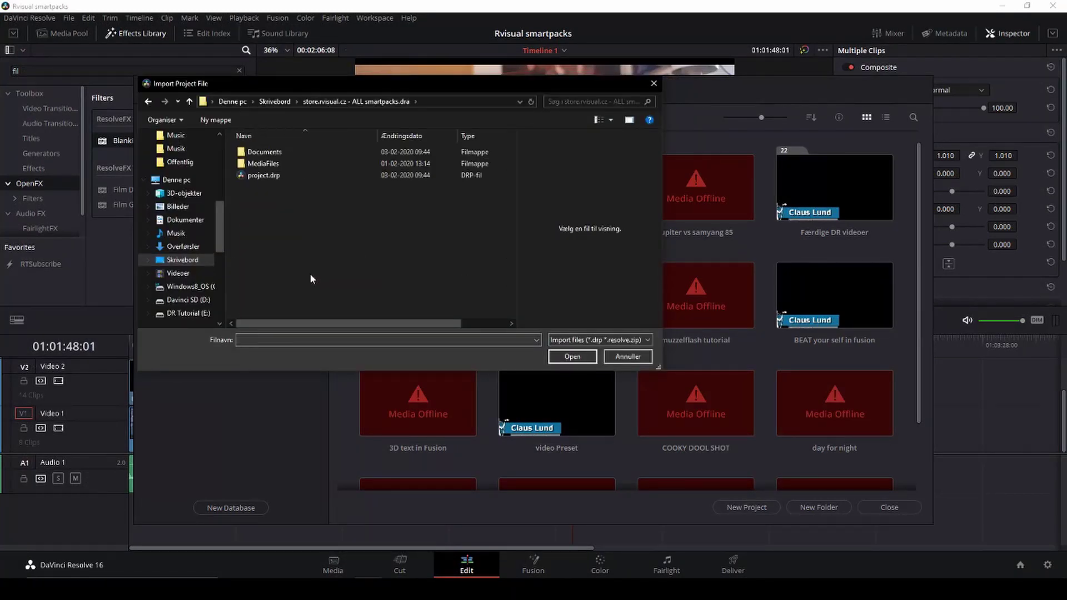
{"action": "left_click", "coordinate": [258, 175]}
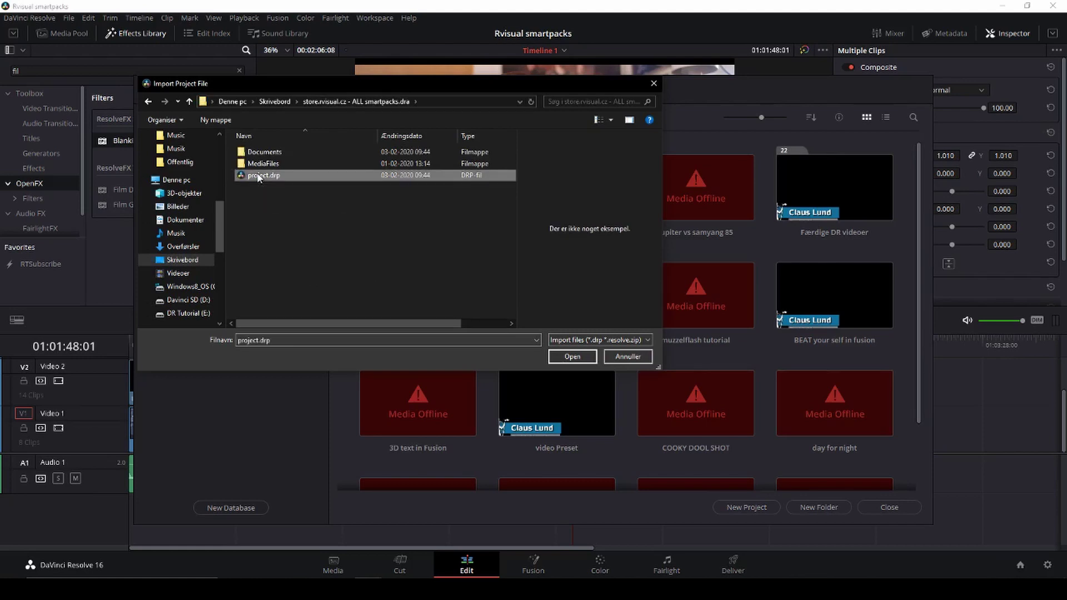
{"action": "left_click", "coordinate": [582, 356]}
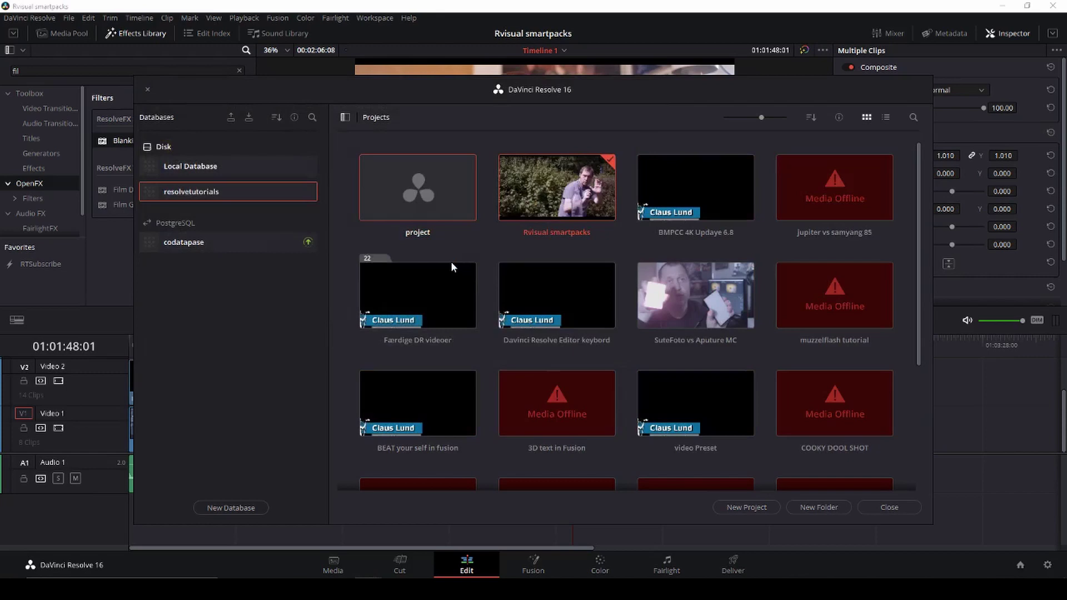
{"action": "double_click", "coordinate": [415, 201]}
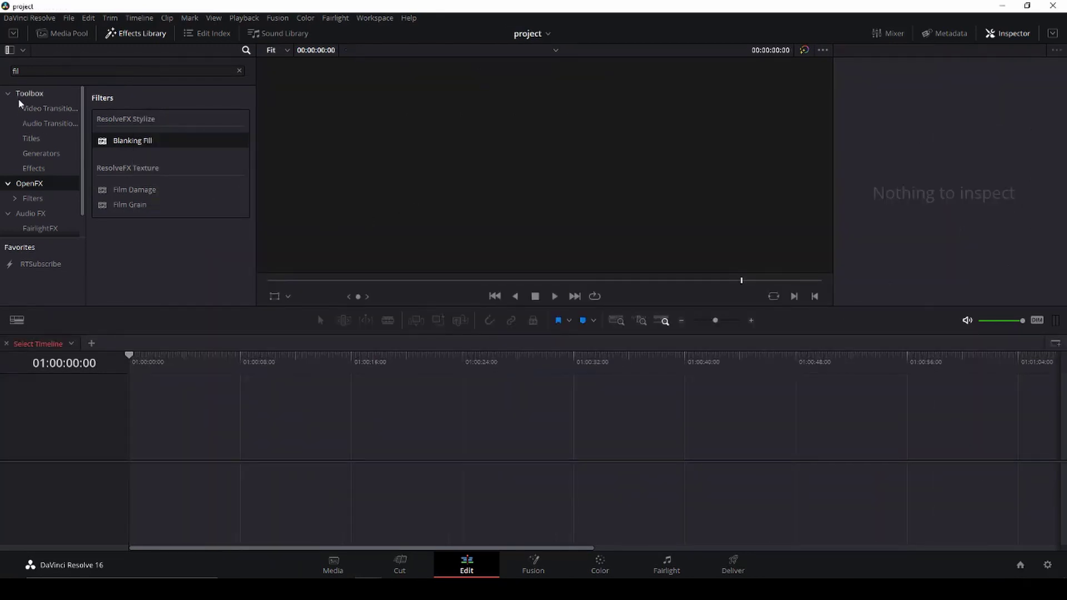
Drag the first LIGHT transition from the 24.000 fps bin onto a new timeline.
{"action": "left_click", "coordinate": [55, 36]}
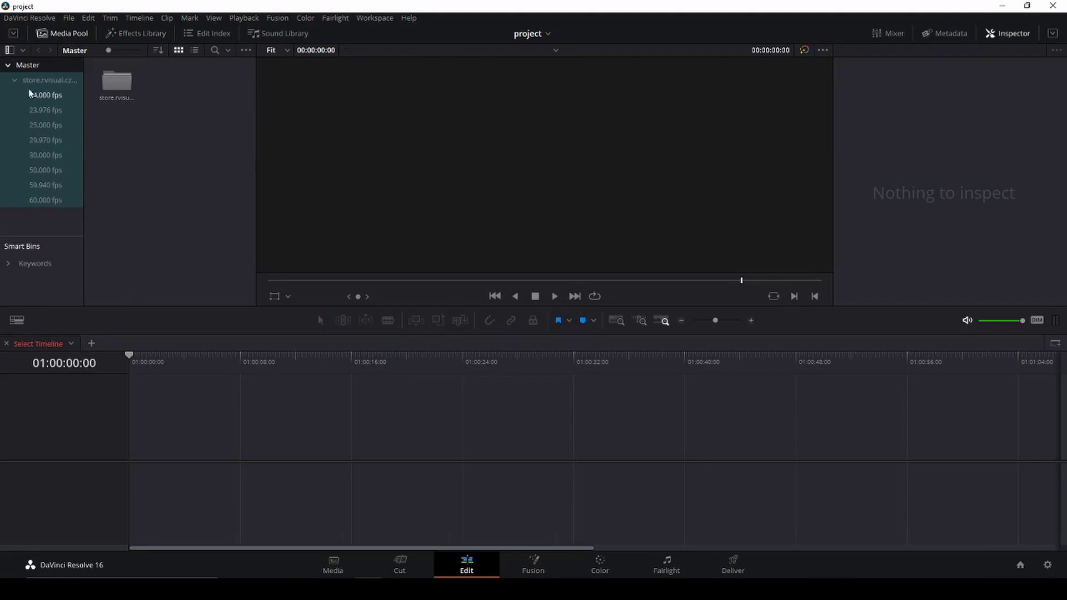
{"action": "left_click", "coordinate": [50, 156]}
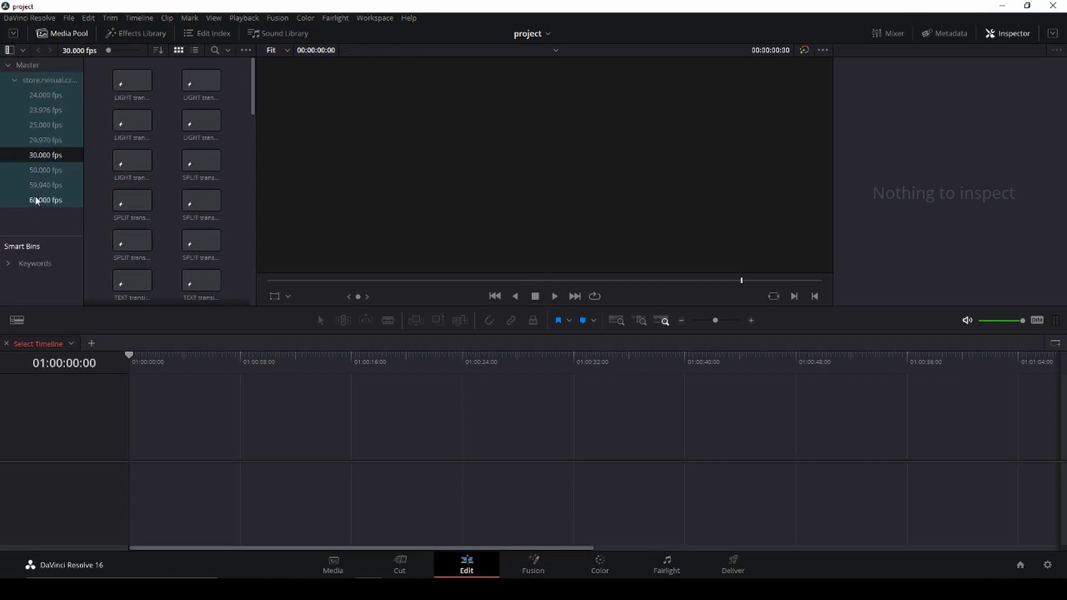
{"action": "left_click", "coordinate": [42, 95]}
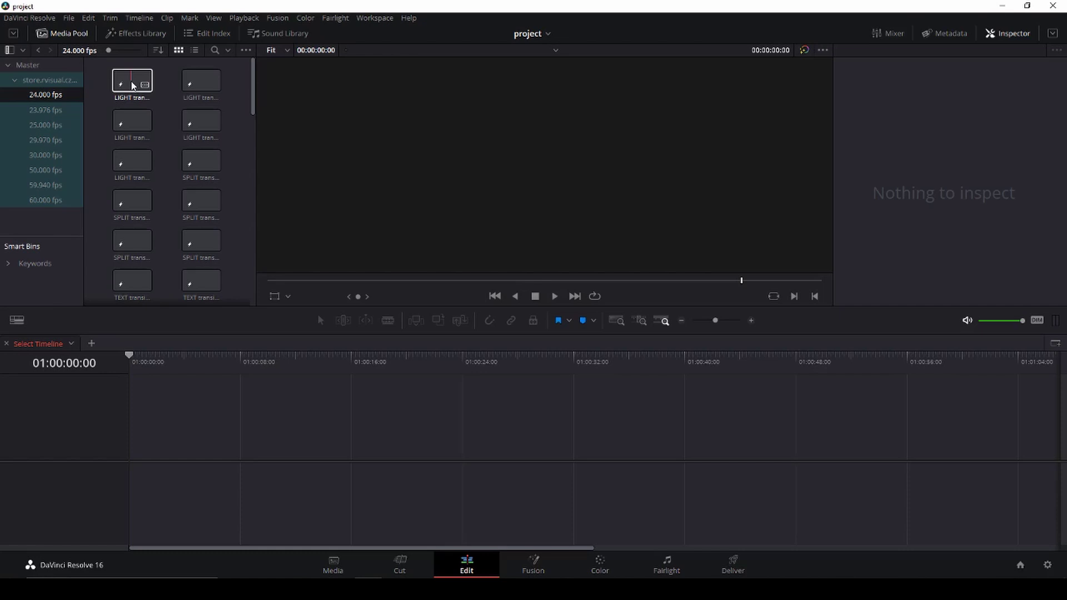
{"action": "scroll", "coordinate": [139, 120], "scroll_direction": "down", "scroll_amount": 5}
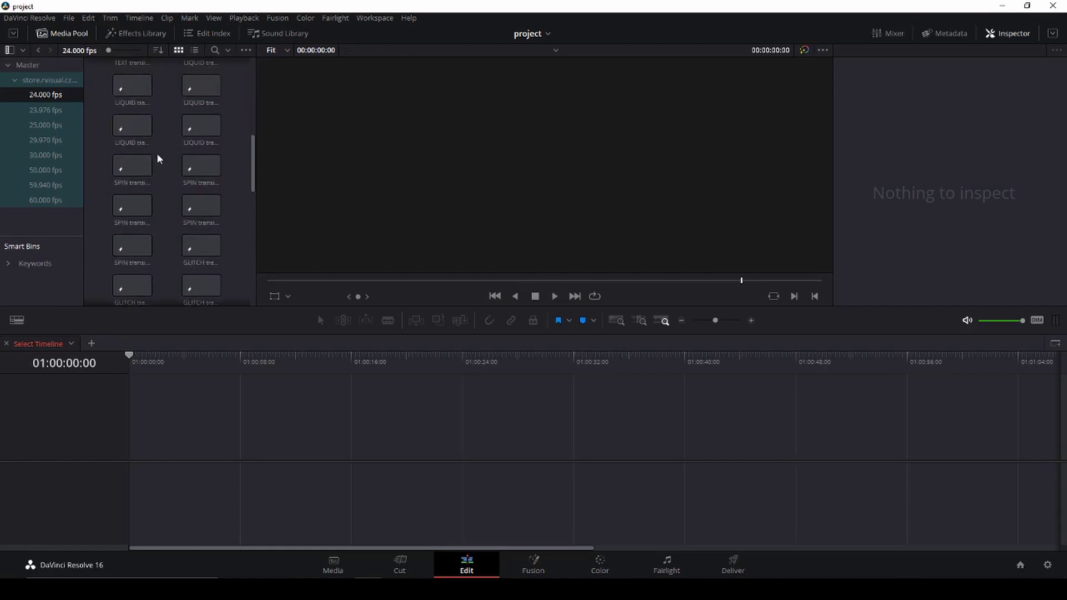
{"action": "scroll", "coordinate": [157, 160], "scroll_direction": "down", "scroll_amount": 5}
{"action": "scroll", "coordinate": [159, 162], "scroll_direction": "up", "scroll_amount": 10}
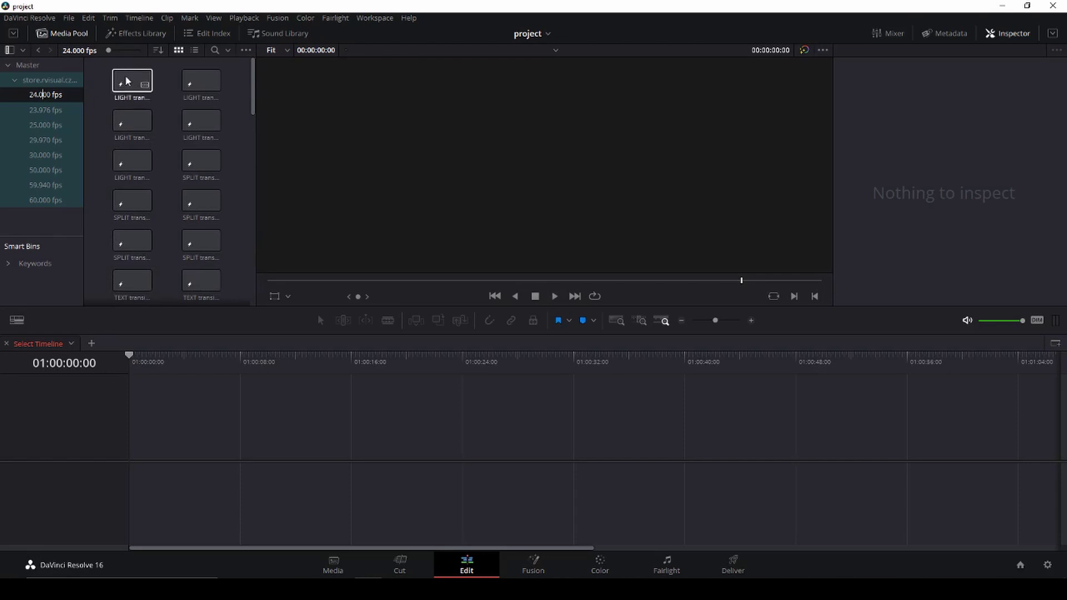
{"action": "left_click_drag", "start_coordinate": [127, 80], "coordinate": [315, 454]}
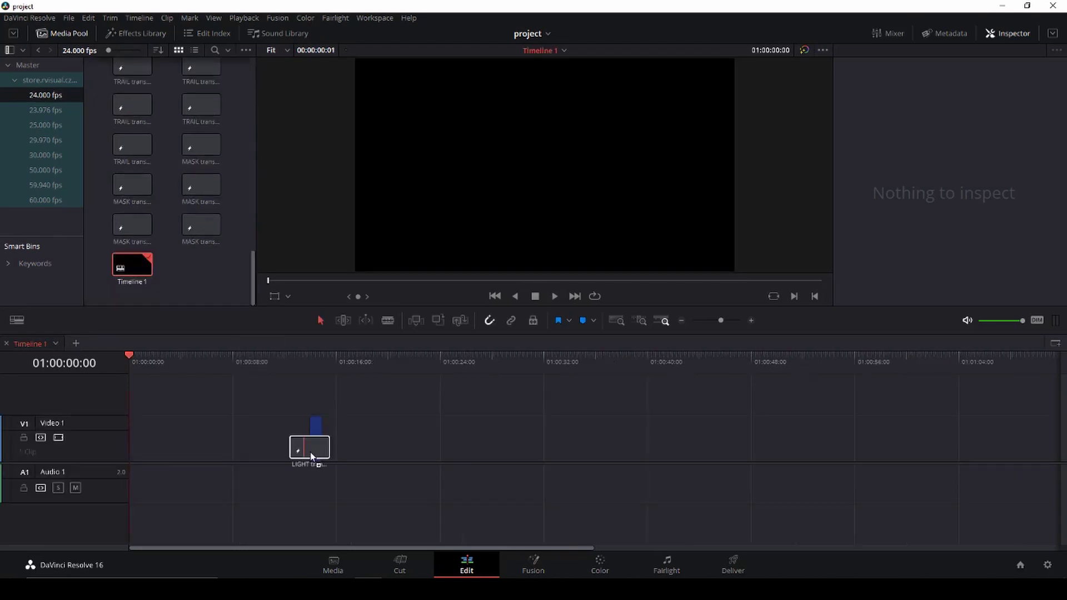
Play back the LIGHT transition 01 clip, zoom in, select it and scrub to 01:00:14:02.
{"action": "left_click", "coordinate": [309, 365]}
{"action": "key", "text": "space"}
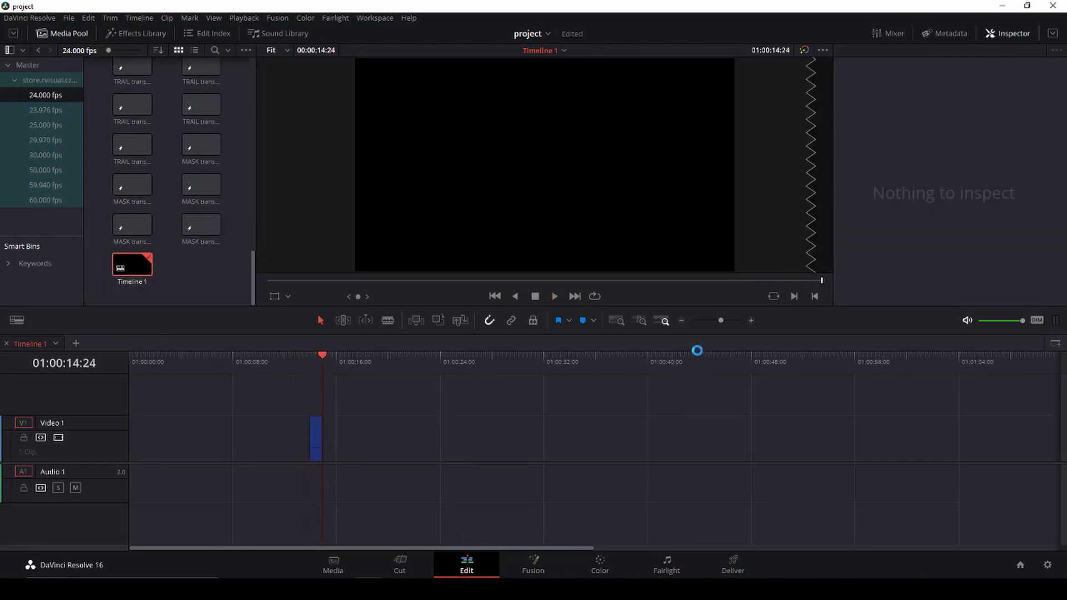
{"action": "left_click_drag", "start_coordinate": [719, 322], "coordinate": [732, 324]}
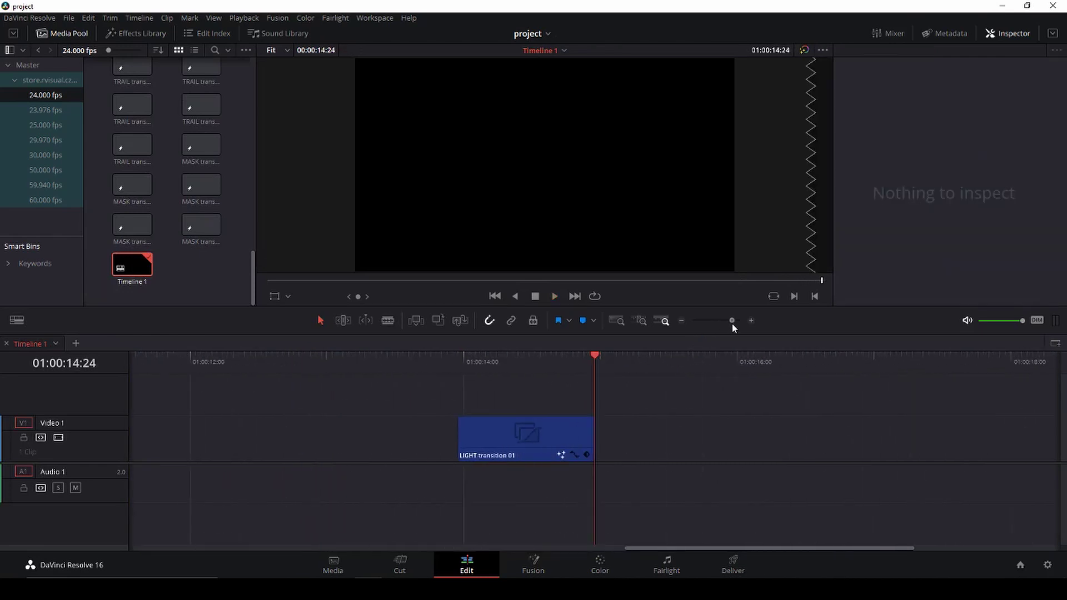
{"action": "left_click", "coordinate": [514, 444]}
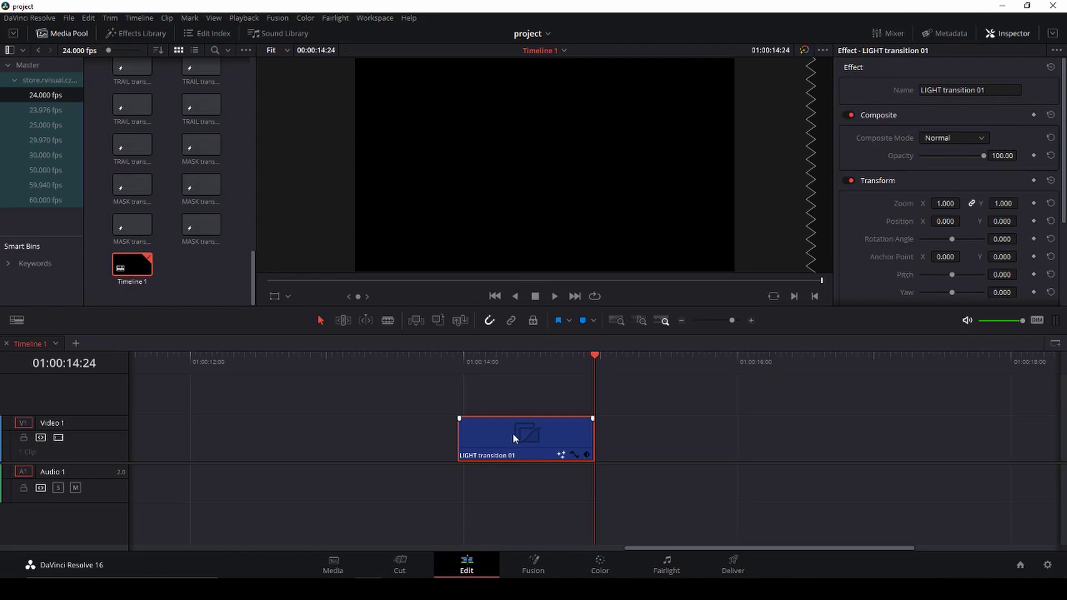
{"action": "left_click_drag", "start_coordinate": [593, 355], "coordinate": [474, 361]}
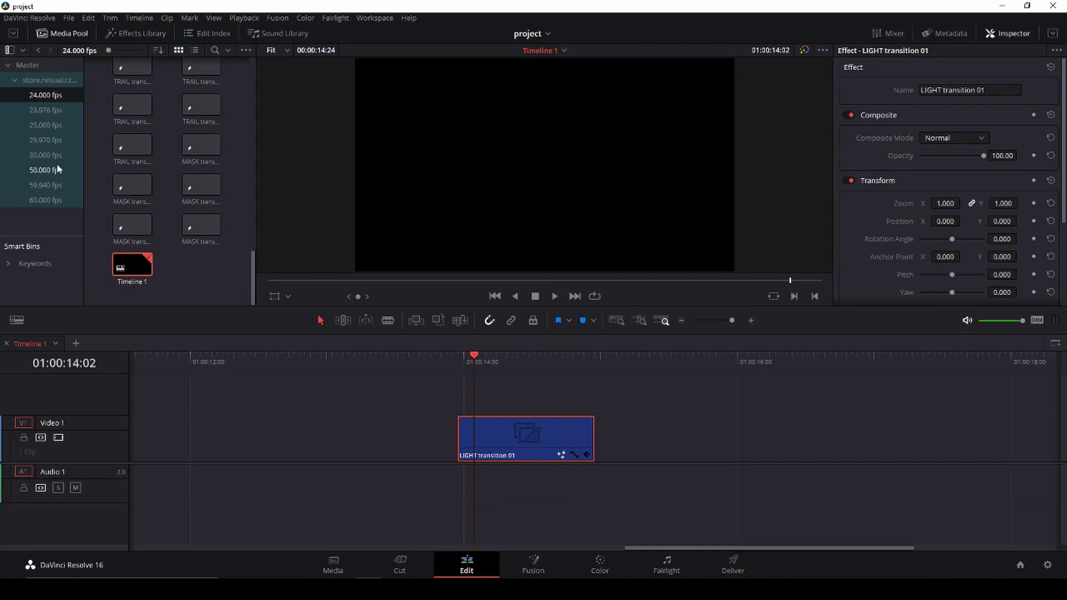
Show Power Bins from the View menu and store LIGHT transition 01 in the Master power bin.
{"action": "left_click", "coordinate": [212, 18]}
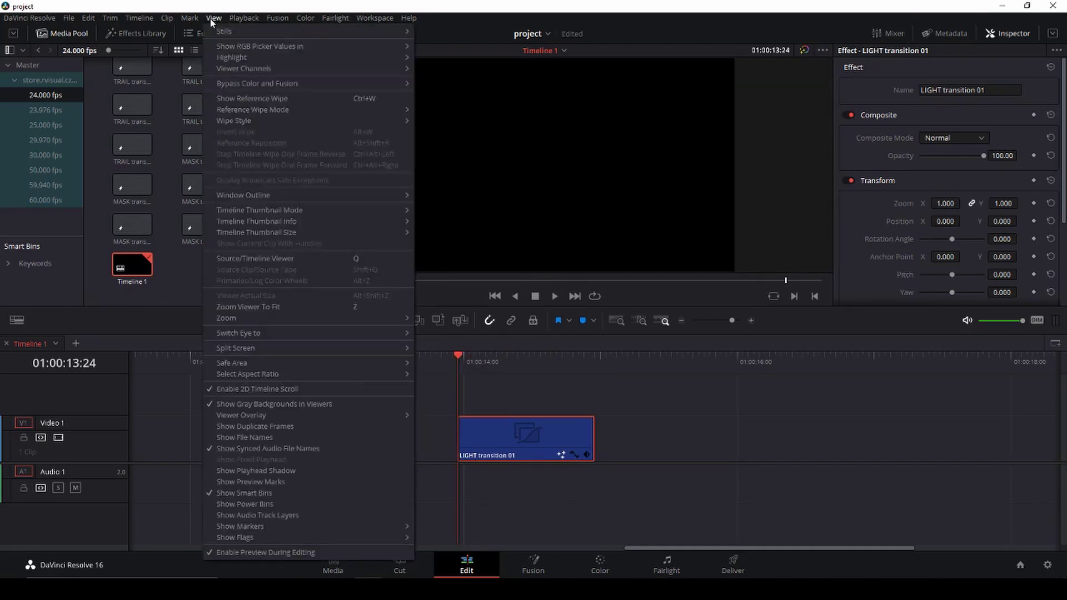
{"action": "left_click", "coordinate": [253, 505]}
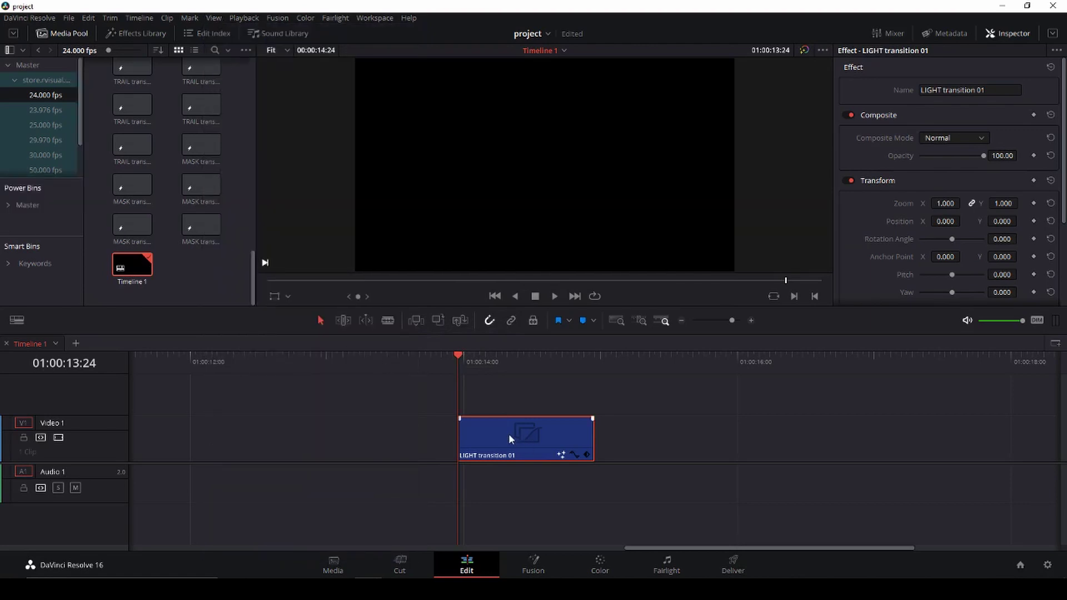
{"action": "left_click_drag", "start_coordinate": [509, 433], "coordinate": [78, 219]}
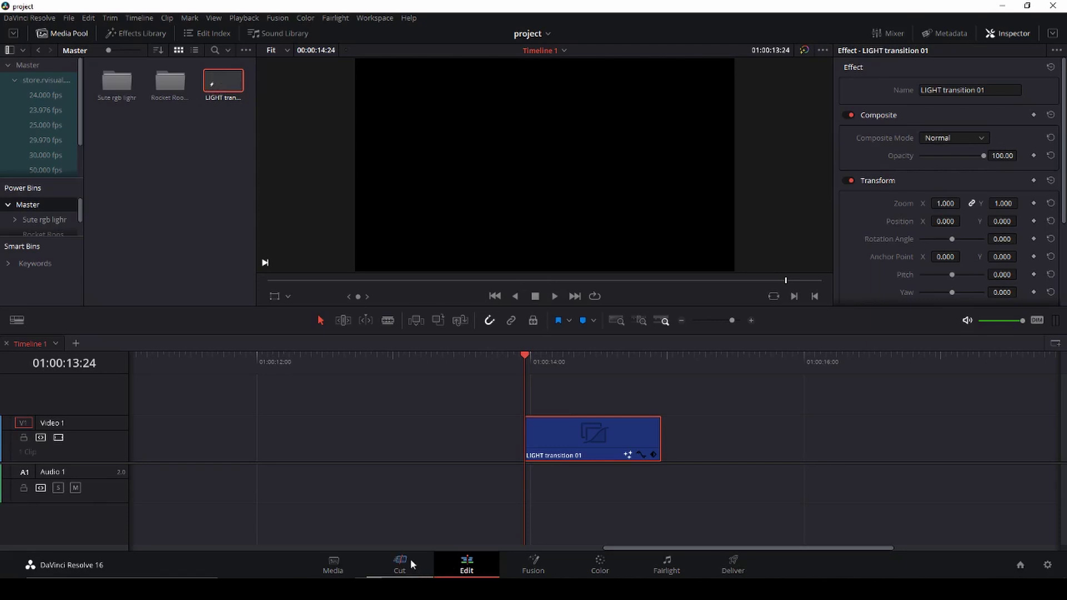
Reopen the Rvisual smartpacks project and view the Master power bin's contents.
{"action": "key", "text": "shift+1"}
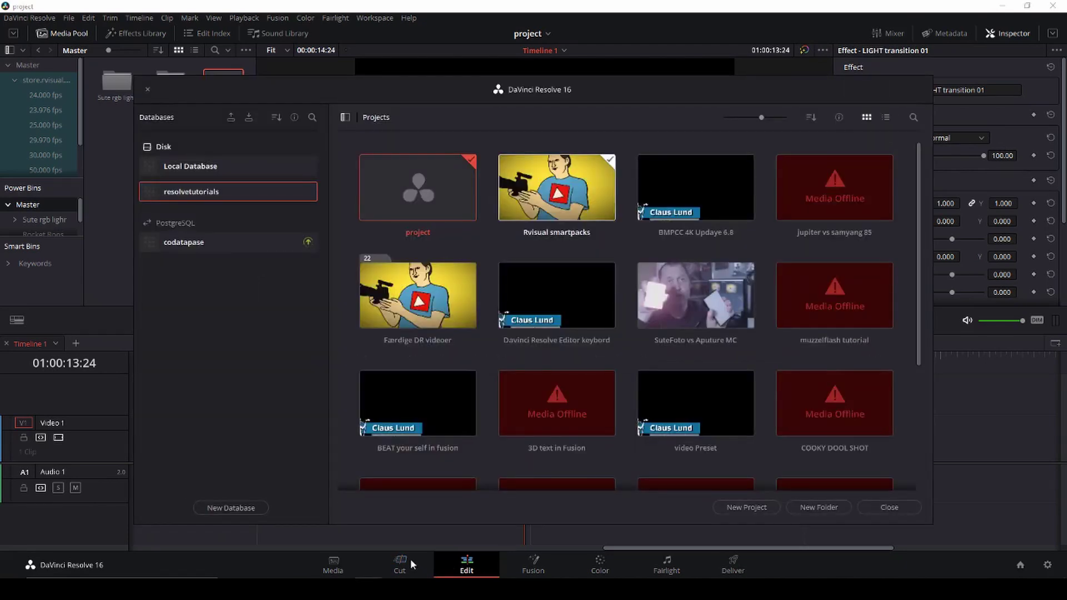
{"action": "double_click", "coordinate": [538, 173]}
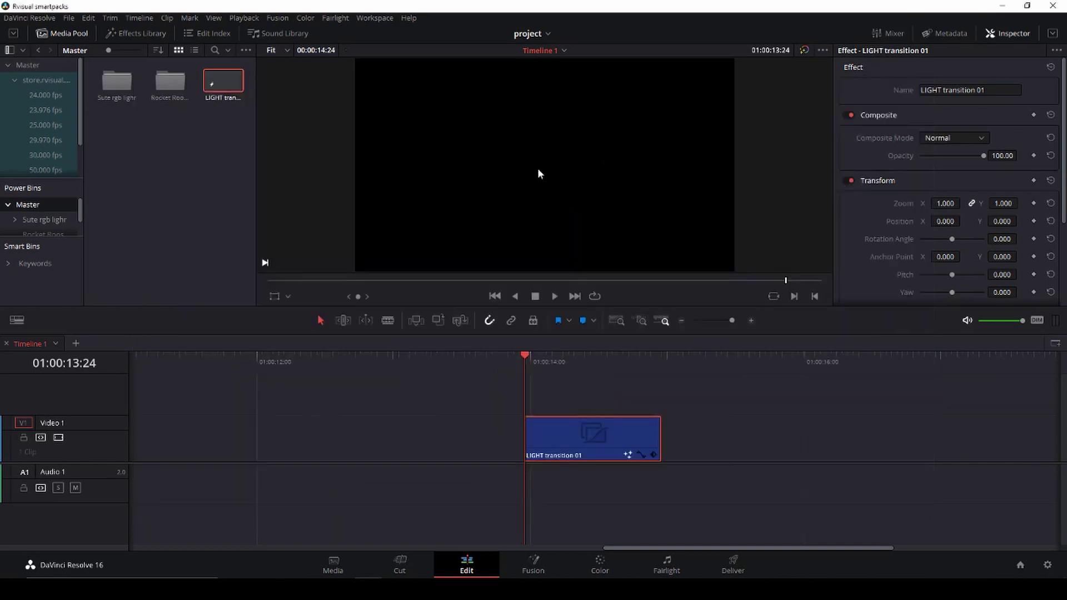
{"action": "left_click", "coordinate": [27, 205]}
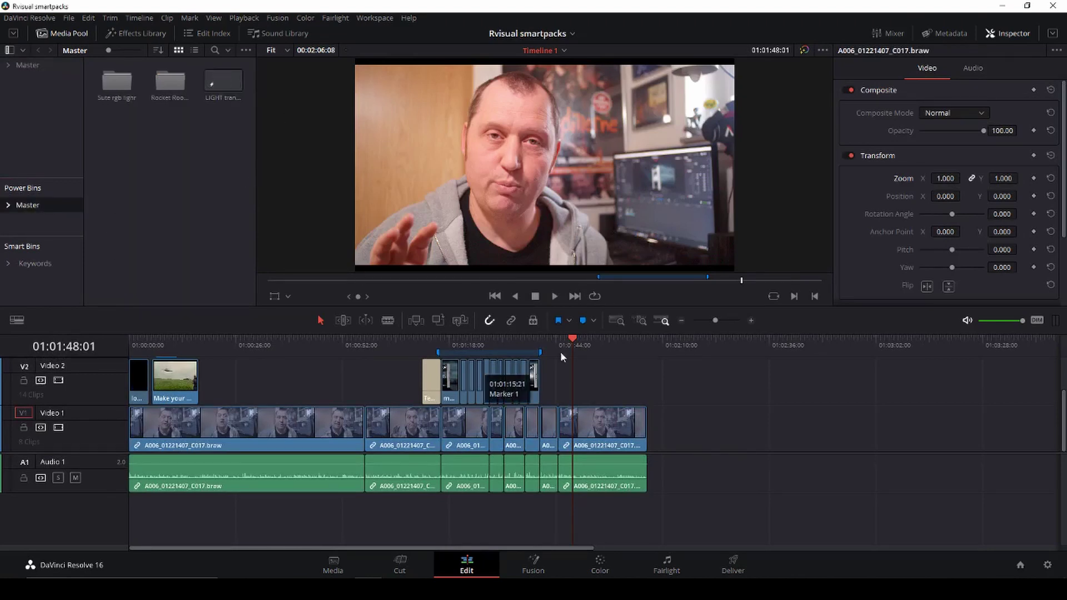
Place LIGHT transition 01 on a new Video 3 track at 01:01:36:13, above the image clips.
{"action": "mouse_move", "coordinate": [714, 321]}
{"action": "left_mouse_down"}
{"action": "mouse_move", "coordinate": [734, 323]}
{"action": "mouse_move", "coordinate": [722, 324]}
{"action": "left_mouse_up"}
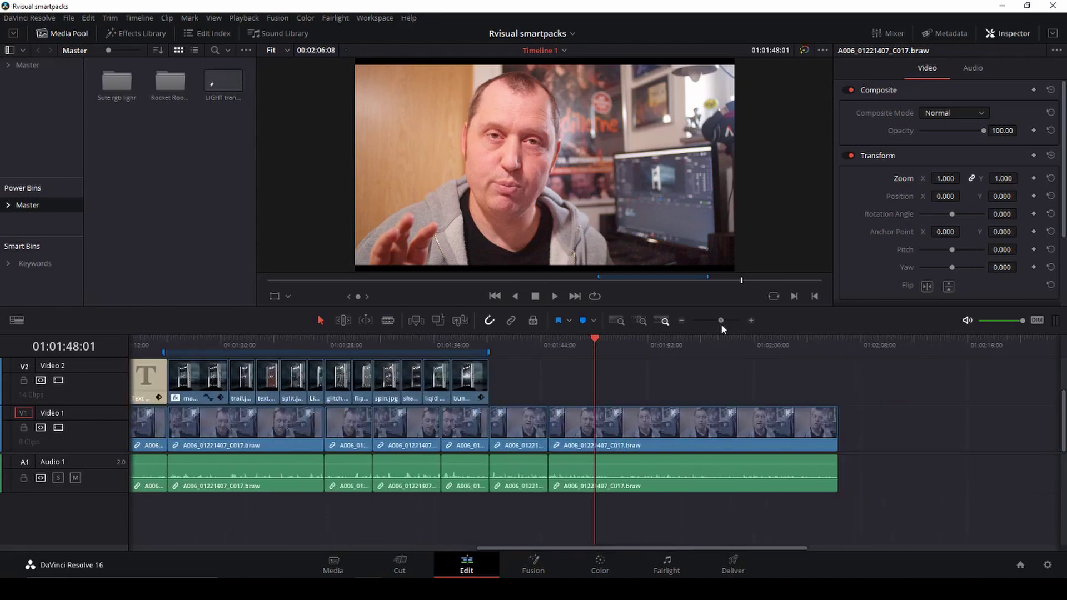
{"action": "left_click", "coordinate": [441, 347]}
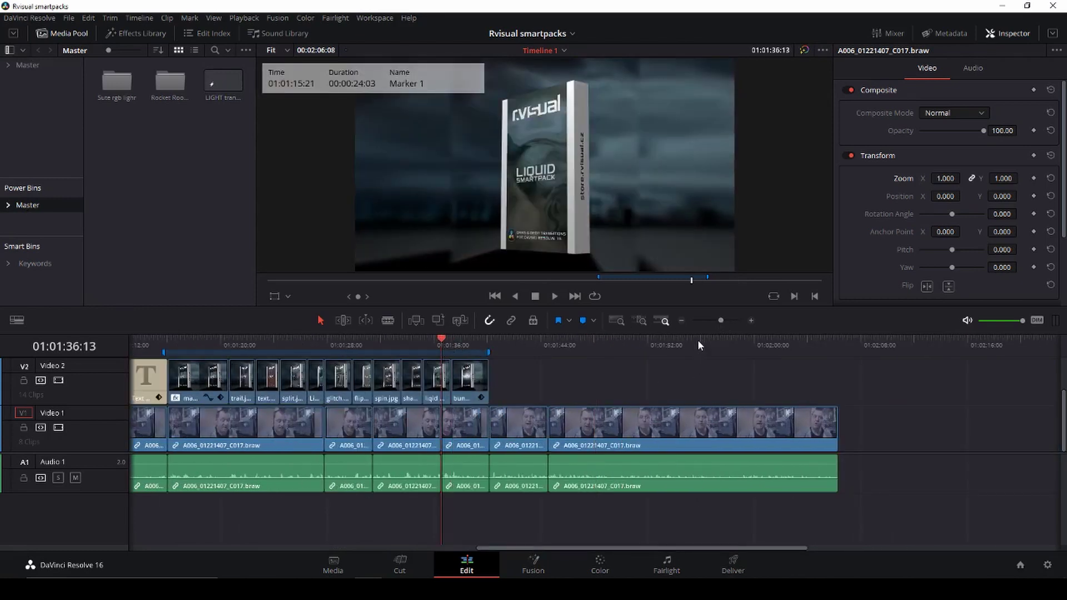
{"action": "left_click_drag", "start_coordinate": [719, 320], "coordinate": [723, 321]}
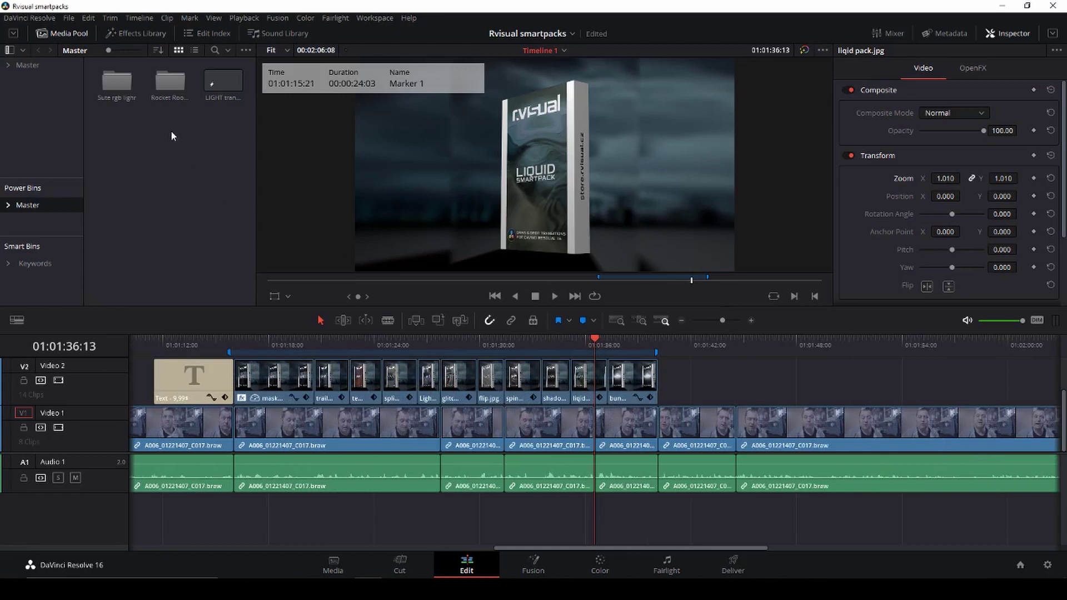
{"action": "left_click_drag", "start_coordinate": [224, 82], "coordinate": [608, 385]}
{"action": "left_click", "coordinate": [615, 382]}
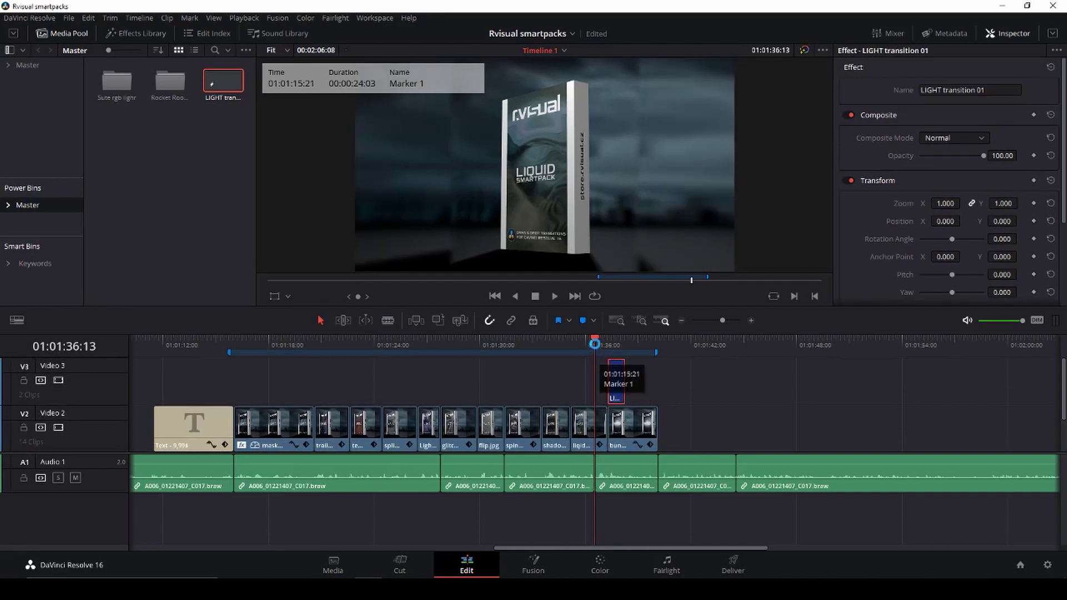
Shift the LIGHT transition clip on Video 3 about 8 frames earlier.
{"action": "key", "text": "Down"}
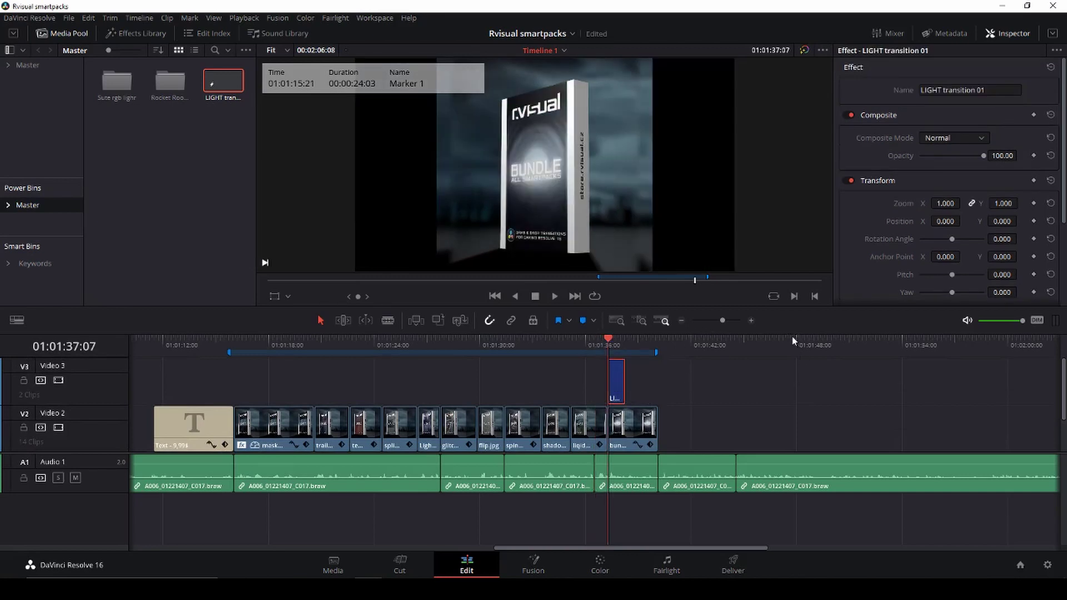
{"action": "left_click_drag", "start_coordinate": [717, 325], "coordinate": [726, 325]}
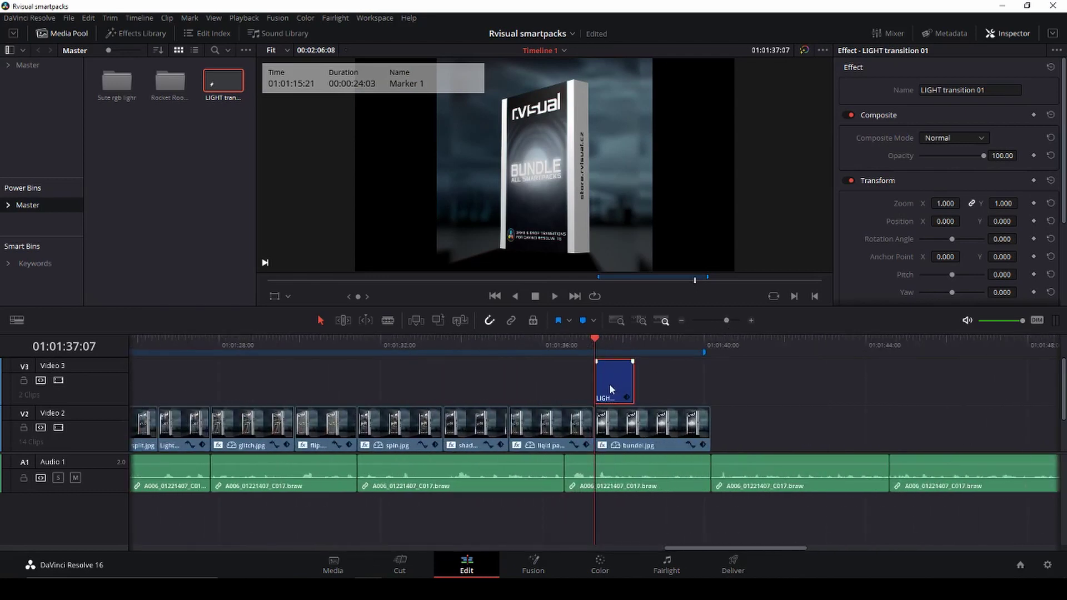
{"action": "left_click_drag", "start_coordinate": [610, 384], "coordinate": [592, 391]}
Preview the transition over the bundel shot several times, then delete it from Video 3.
{"action": "left_click", "coordinate": [558, 343]}
{"action": "key", "text": "space"}
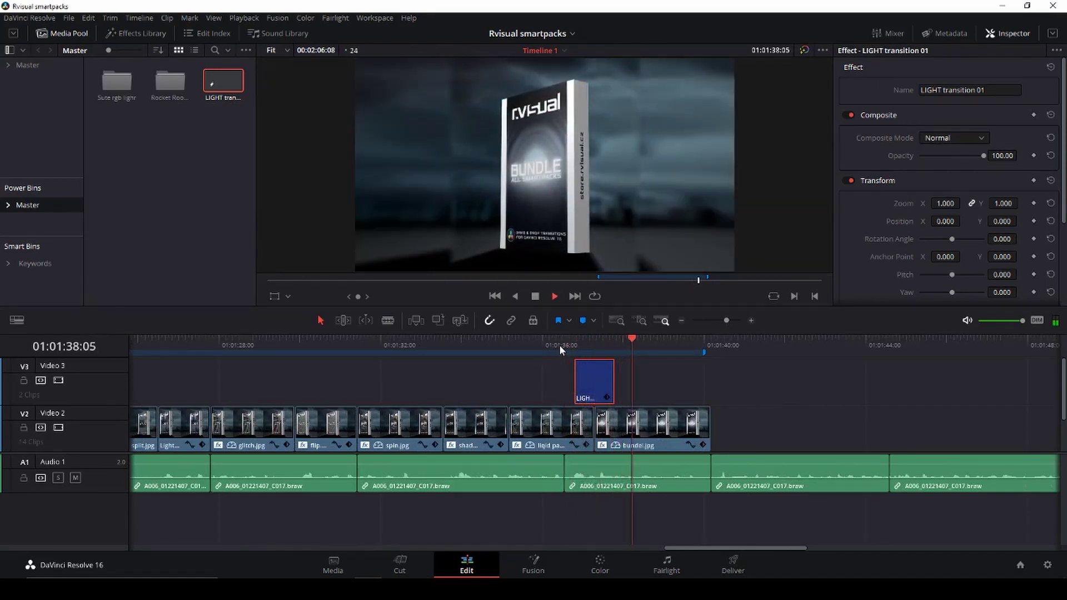
{"action": "left_click", "coordinate": [553, 341]}
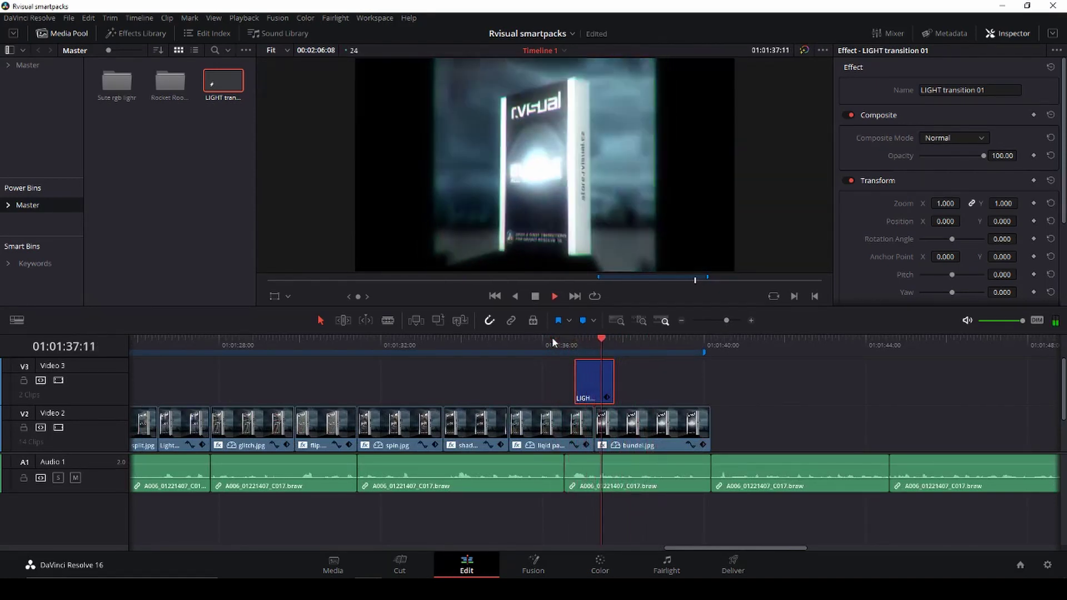
{"action": "key", "text": "space"}
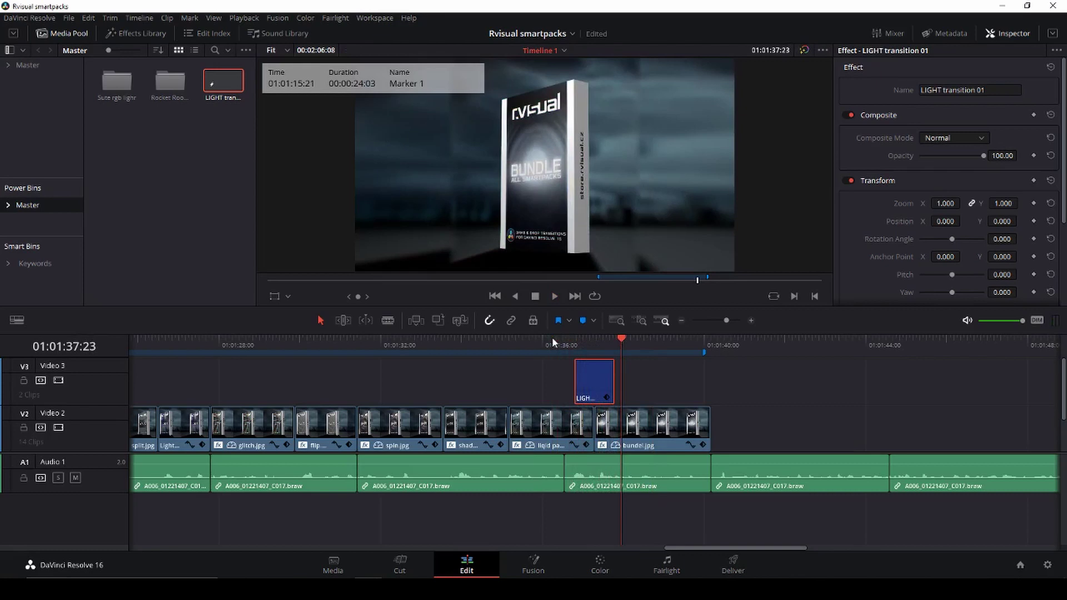
{"action": "left_click", "coordinate": [564, 342]}
{"action": "key", "text": "space"}
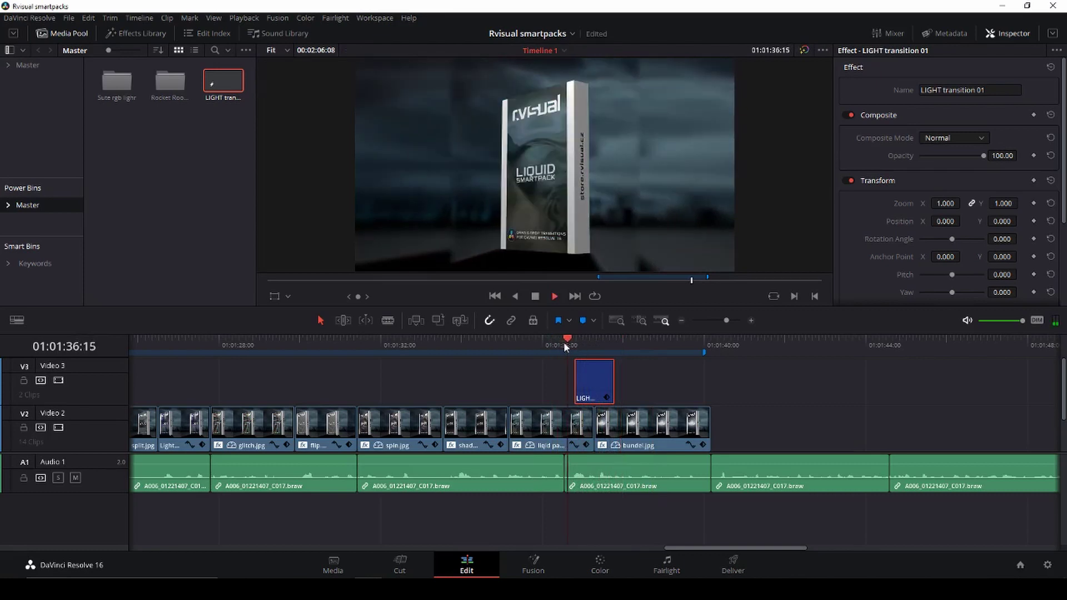
{"action": "key", "text": "space"}
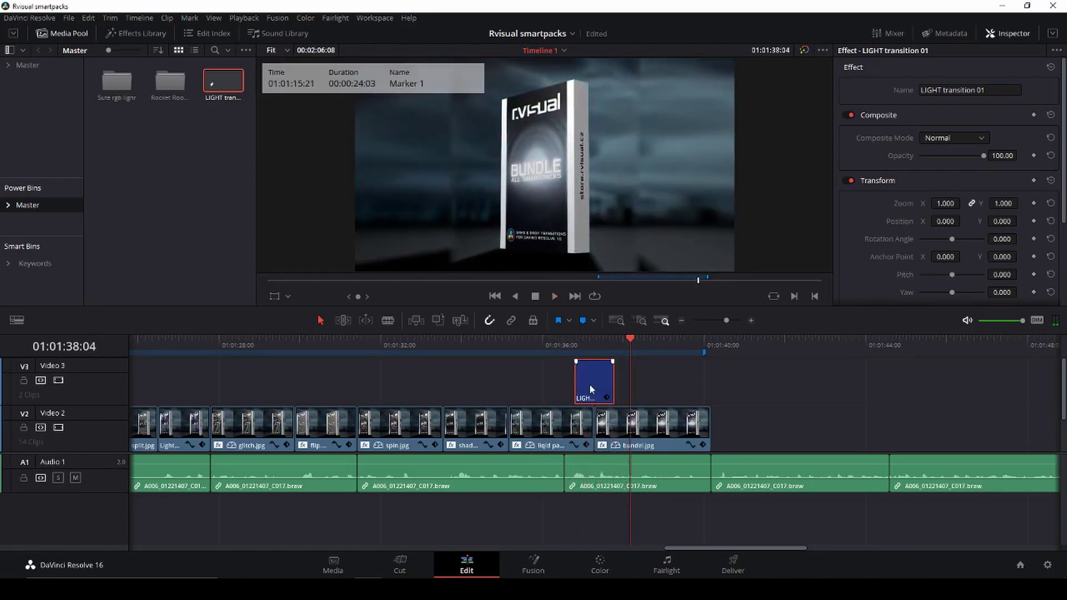
{"action": "key", "text": "Delete"}
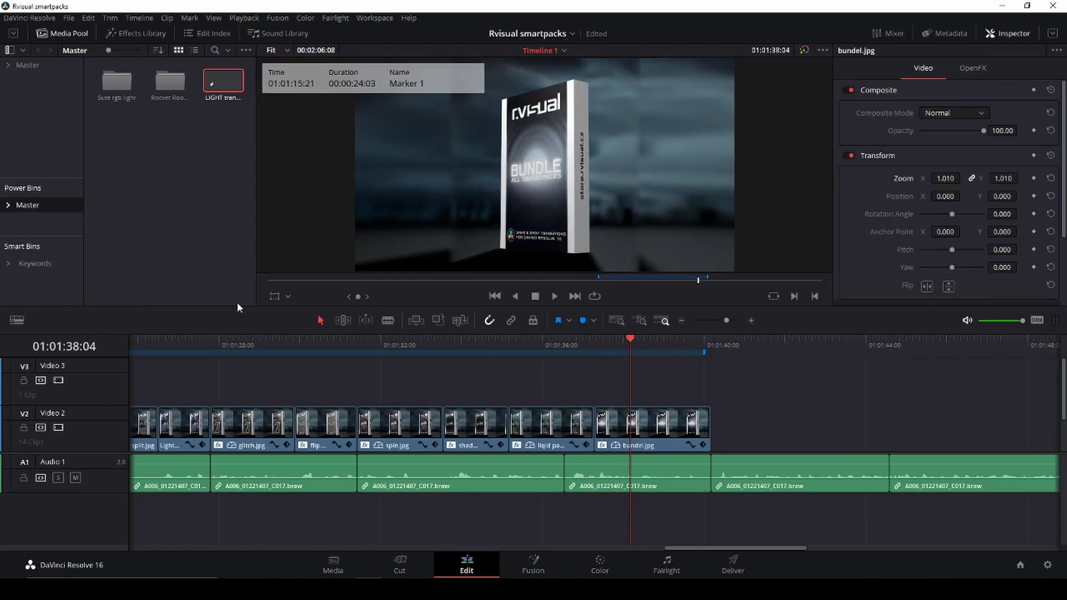
Reopen 'project' and delete LIGHT transition 01 from its Master bin and from Timeline 1.
{"action": "key", "text": "shift+1"}
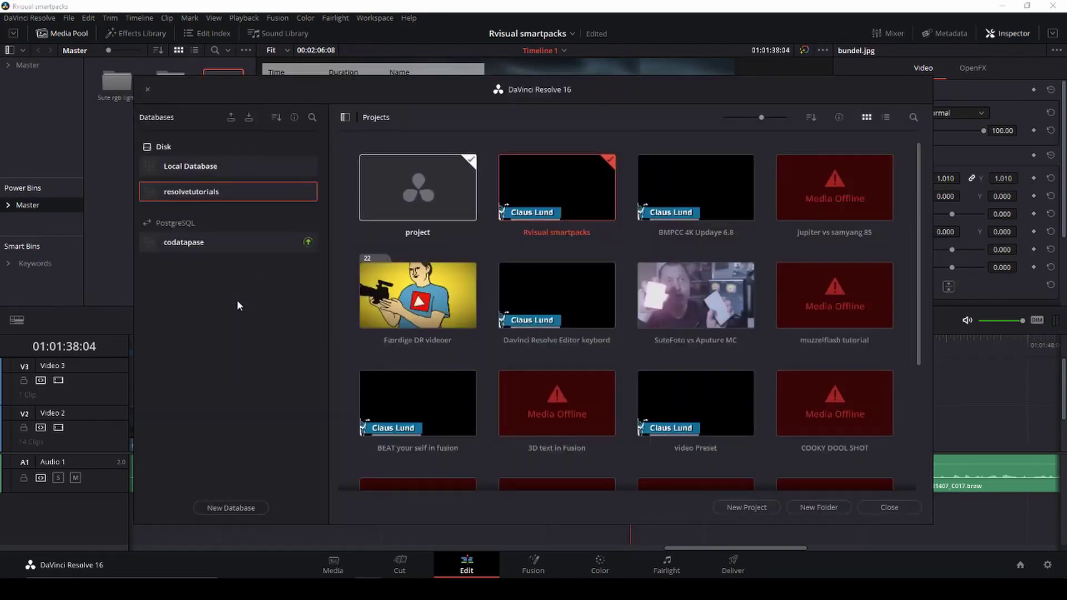
{"action": "double_click", "coordinate": [414, 182]}
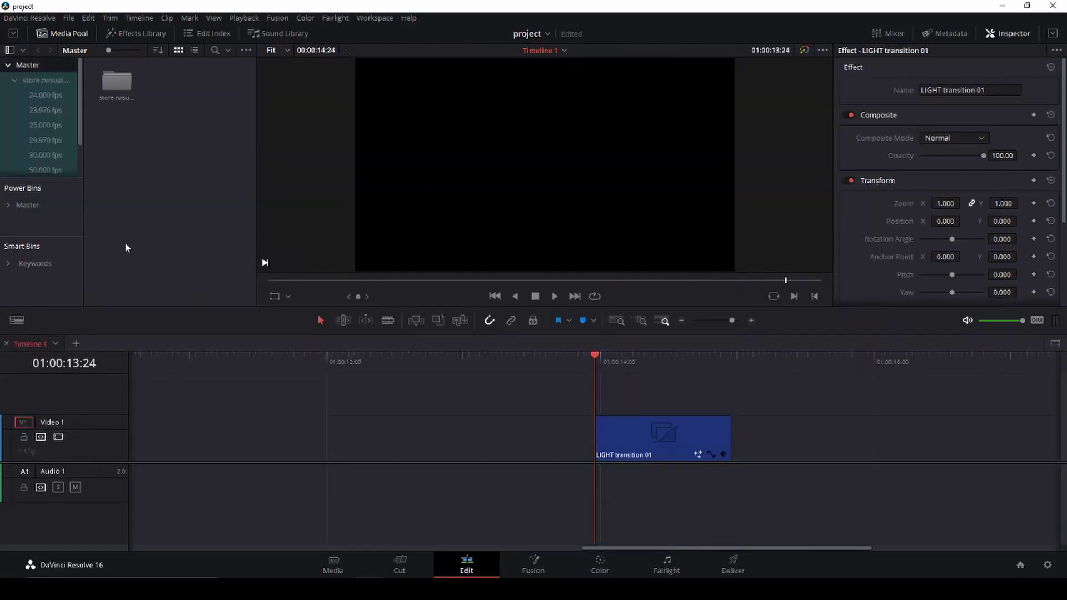
{"action": "left_click", "coordinate": [23, 204]}
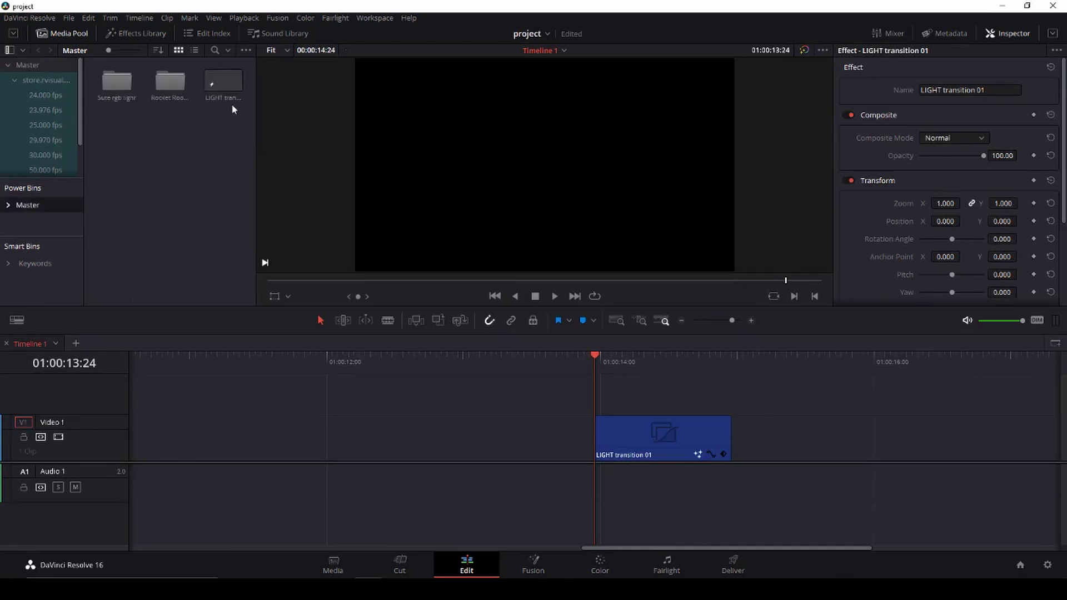
{"action": "key", "text": "Delete"}
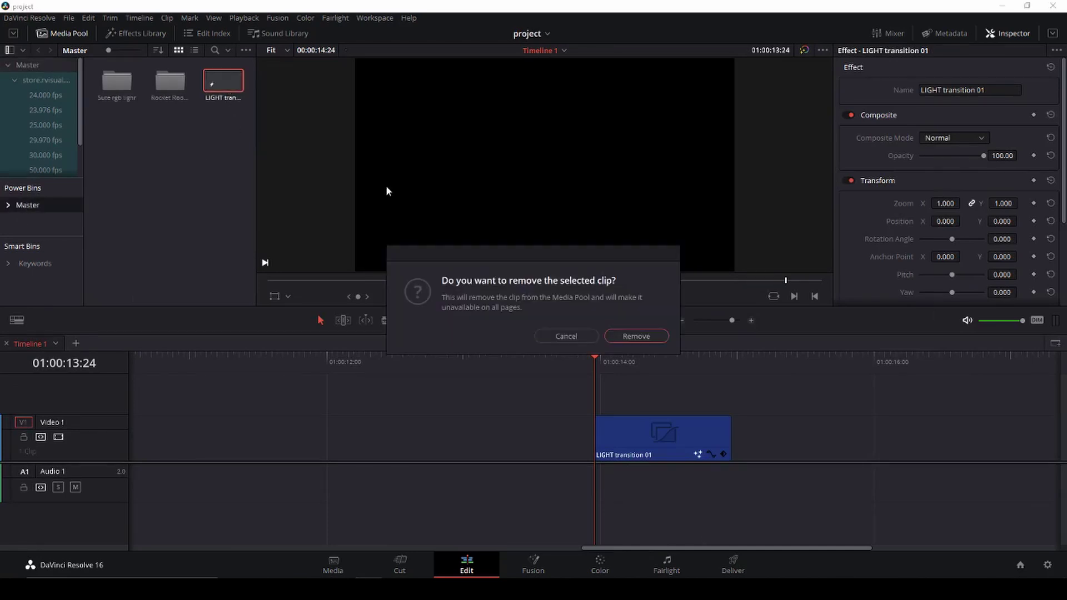
{"action": "left_click", "coordinate": [636, 336]}
{"action": "left_click", "coordinate": [698, 437]}
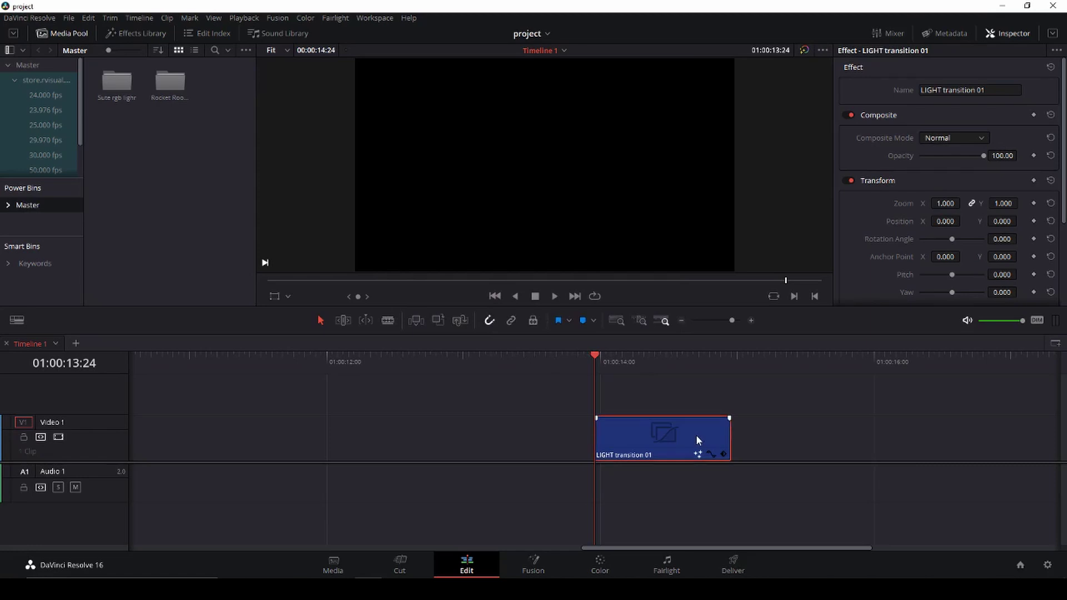
{"action": "key", "text": "Delete"}
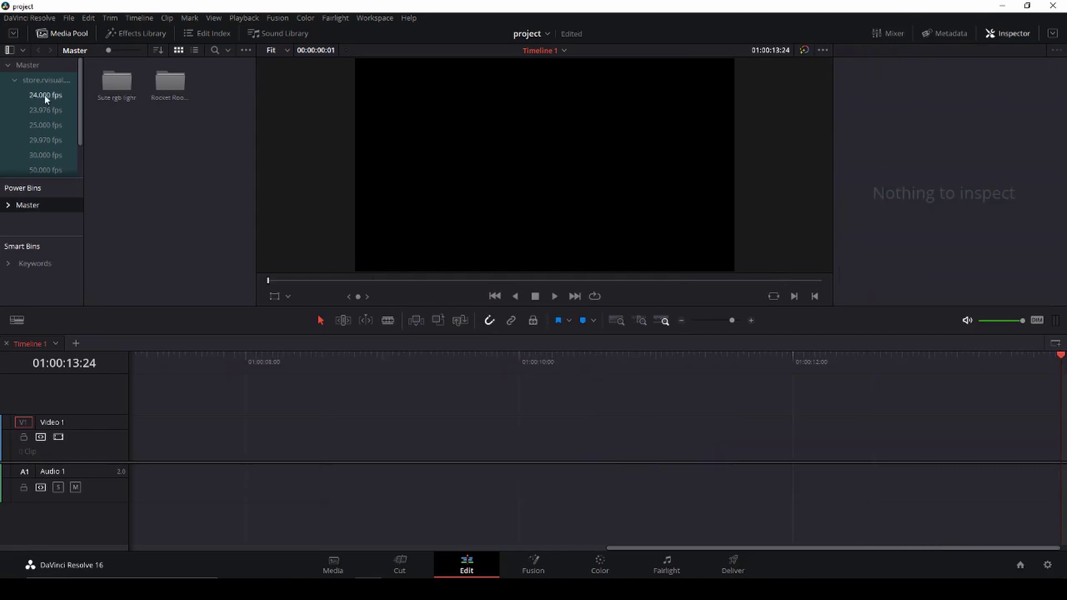
Select the five LIGHT transition clips in the 24.000 fps bin and drag them into the Master Power Bin.
{"action": "left_click", "coordinate": [46, 96]}
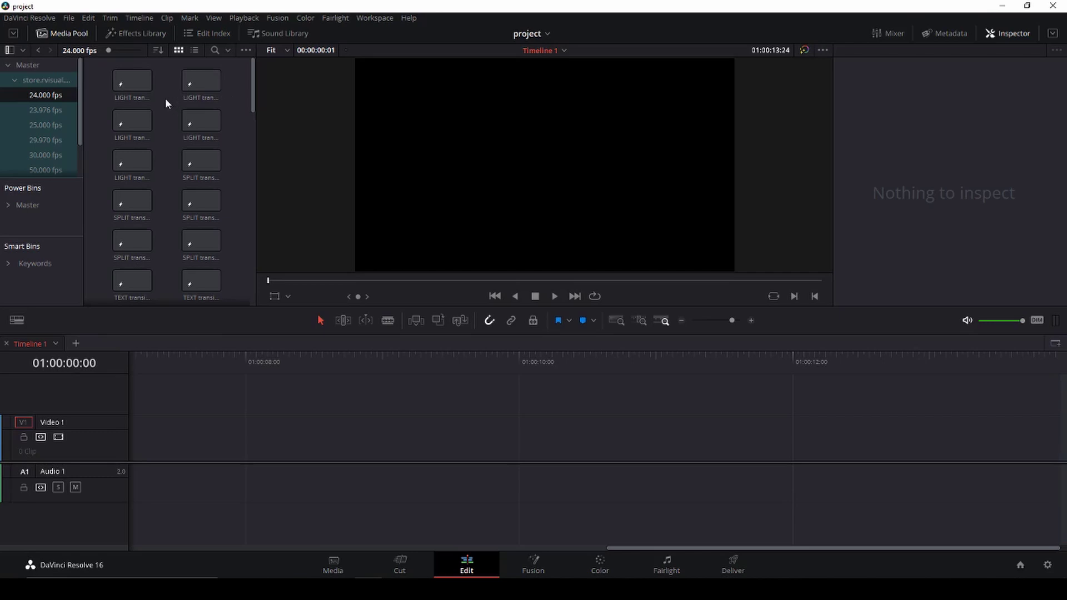
{"action": "left_click", "coordinate": [129, 85]}
{"action": "left_click", "coordinate": [201, 84], "text": "shift"}
{"action": "left_click", "coordinate": [201, 123], "text": "shift"}
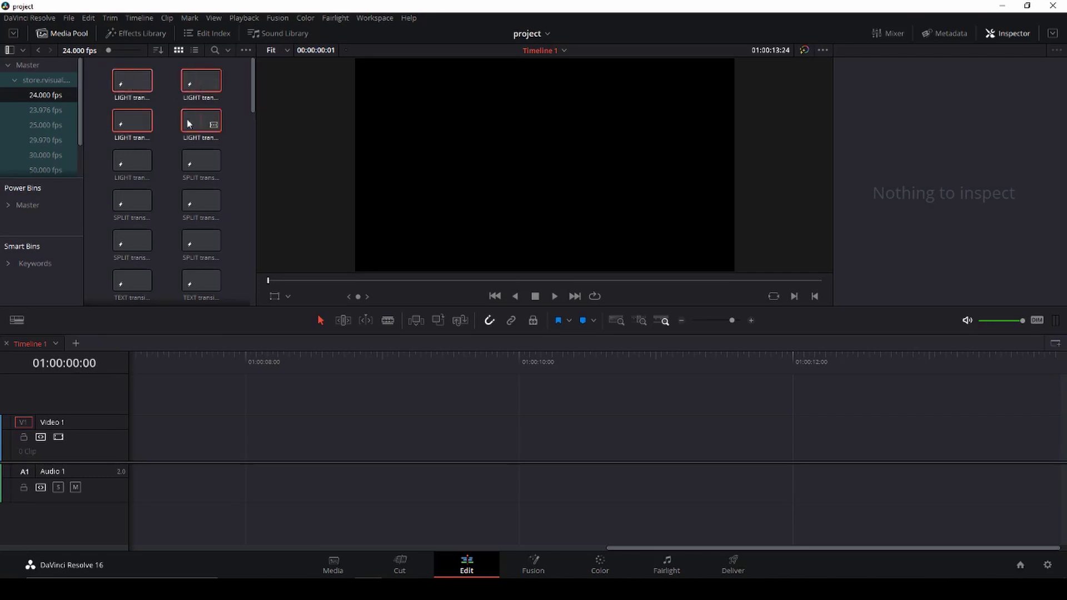
{"action": "left_click", "coordinate": [136, 165], "text": "shift"}
{"action": "left_click_drag", "start_coordinate": [135, 169], "coordinate": [30, 208]}
Create a new bin named 'LIght Transitions' in the Master Power Bin.
{"action": "left_click", "coordinate": [32, 207]}
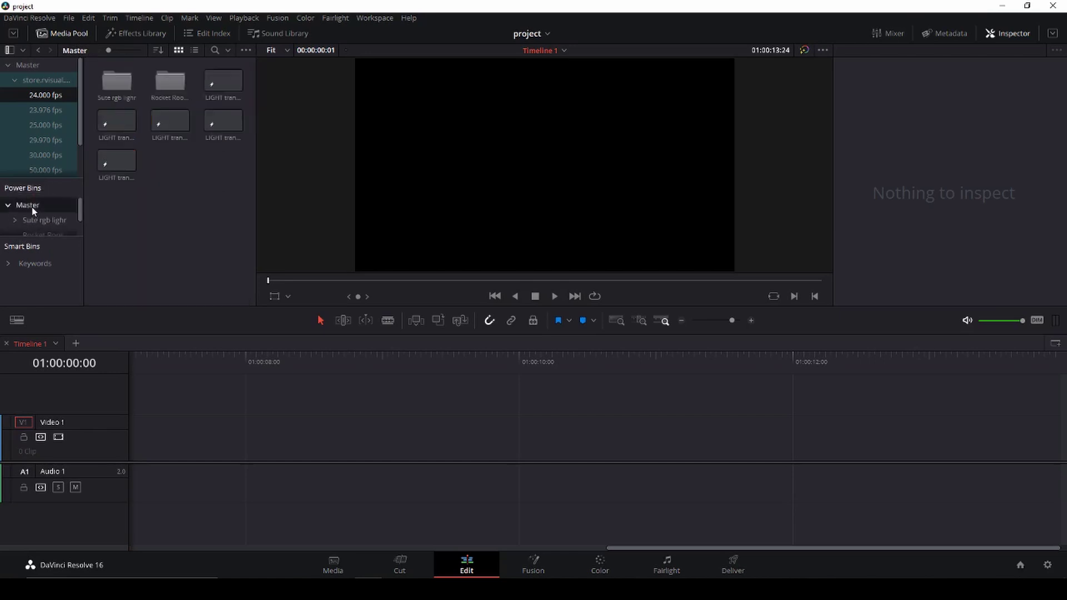
{"action": "right_click", "coordinate": [206, 212]}
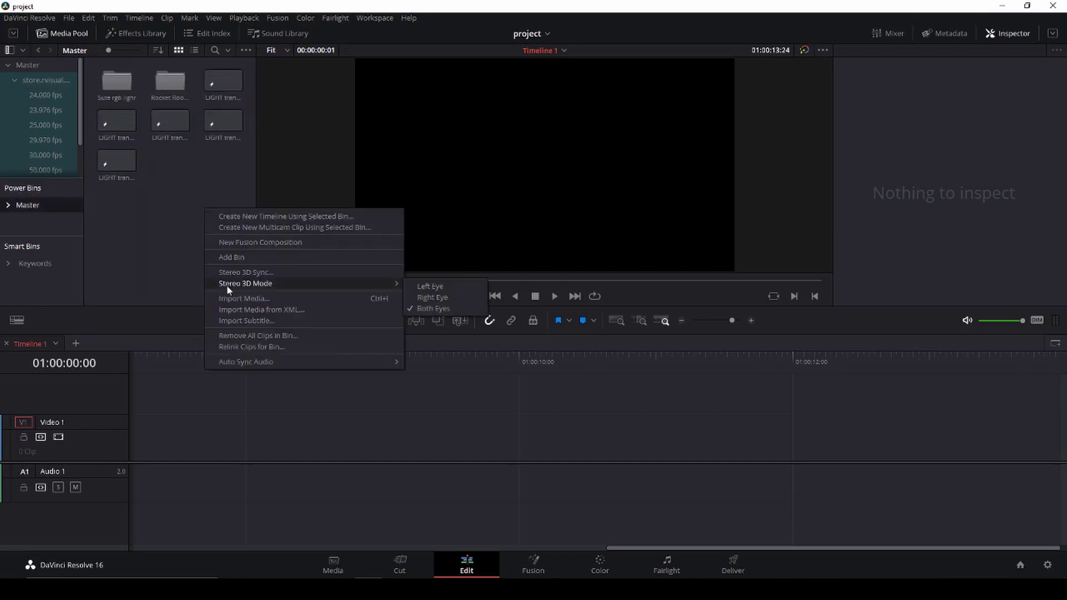
{"action": "left_click", "coordinate": [223, 257]}
{"action": "type", "text": "LI"}
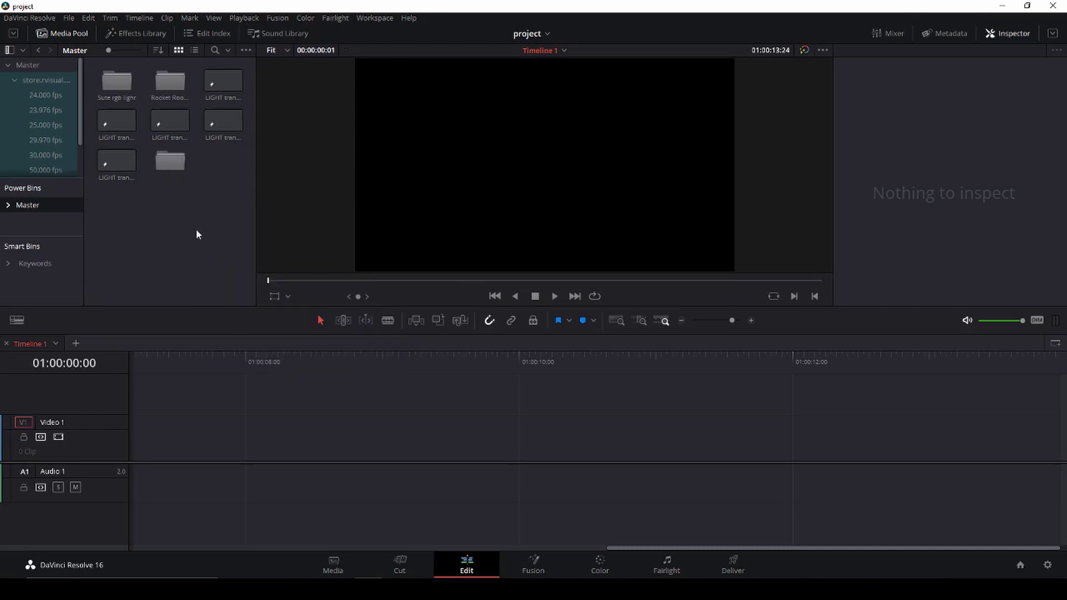
{"action": "type", "text": "ght"}
{"action": "type", "text": " Tr"}
{"action": "type", "text": "ans"}
{"action": "type", "text": "itions"}
{"action": "key", "text": "Return"}
Move all five LIGHT transition clips into the Light Transitions bin.
{"action": "left_click", "coordinate": [107, 164]}
{"action": "left_click_drag", "start_coordinate": [107, 163], "coordinate": [170, 162]}
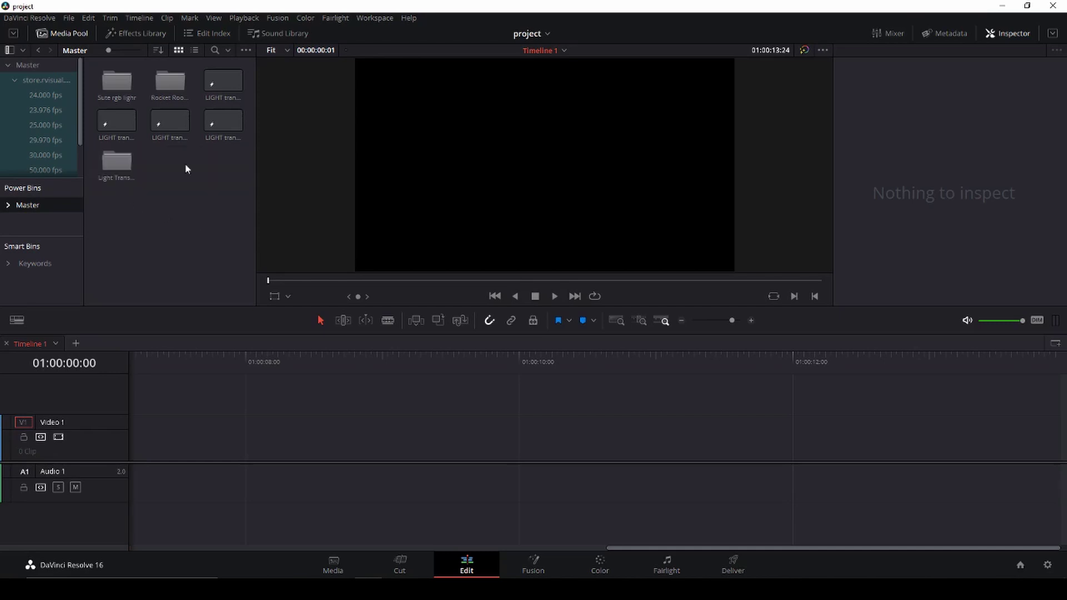
{"action": "left_click", "coordinate": [231, 125]}
{"action": "left_click", "coordinate": [234, 85], "text": "ctrl"}
{"action": "left_click_drag", "start_coordinate": [233, 84], "coordinate": [127, 173]}
{"action": "left_click_drag", "start_coordinate": [222, 81], "coordinate": [178, 130]}
{"action": "left_click_drag", "start_coordinate": [223, 82], "coordinate": [117, 126]}
Check the Light Transitions bin's contents, then return to the Master Power Bin.
{"action": "double_click", "coordinate": [225, 81]}
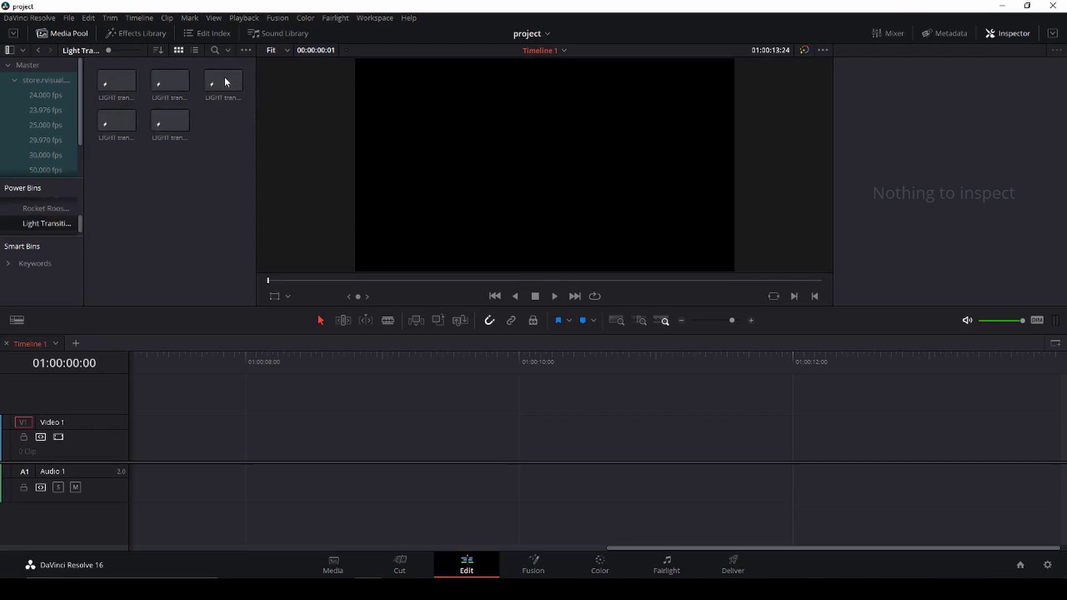
{"action": "left_click", "coordinate": [39, 51]}
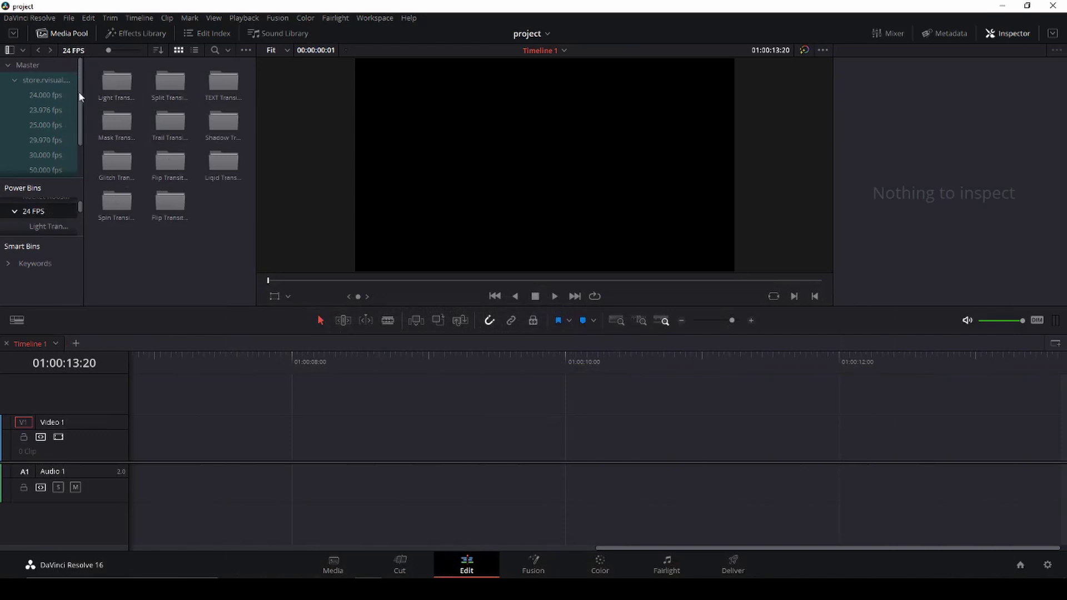
{"action": "left_click", "coordinate": [38, 51]}
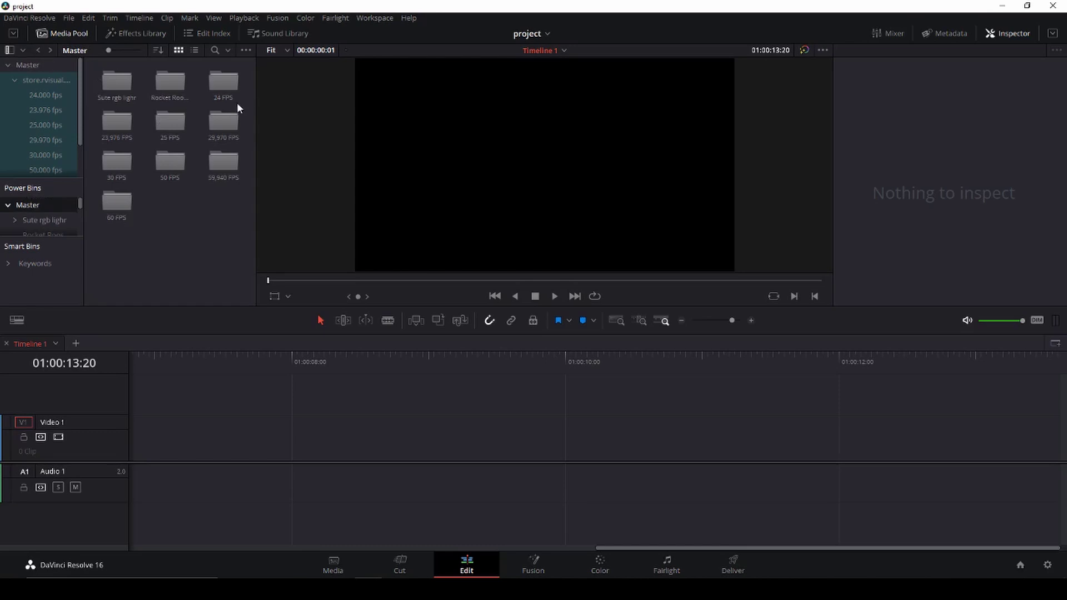